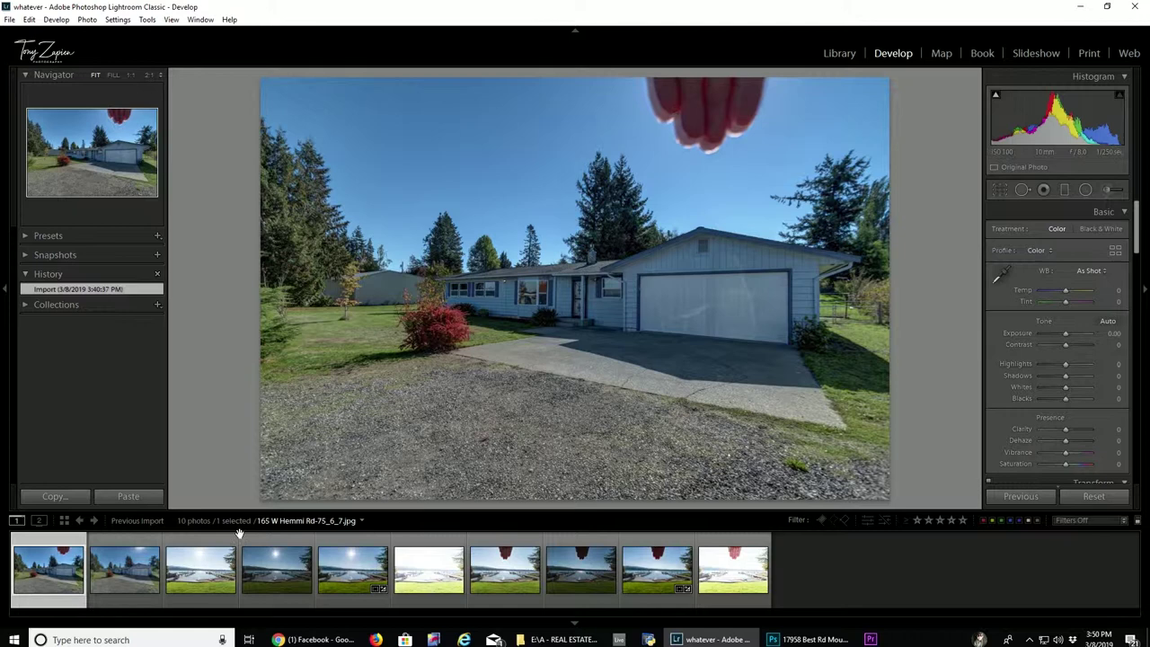
click(121, 575)
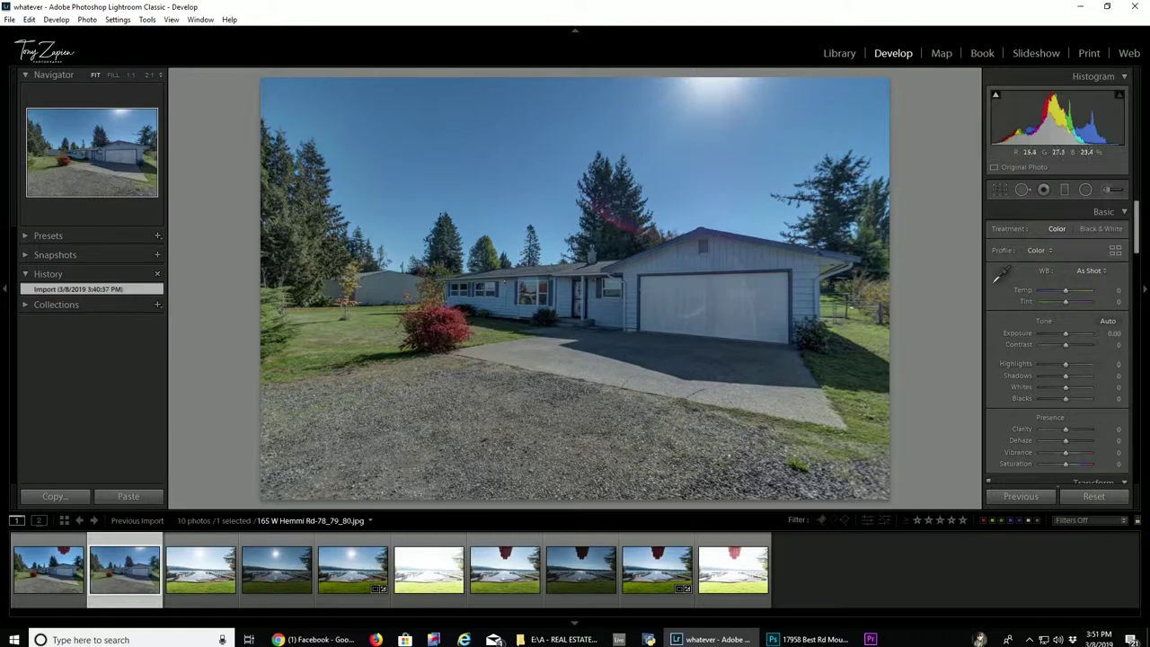
click(54, 575)
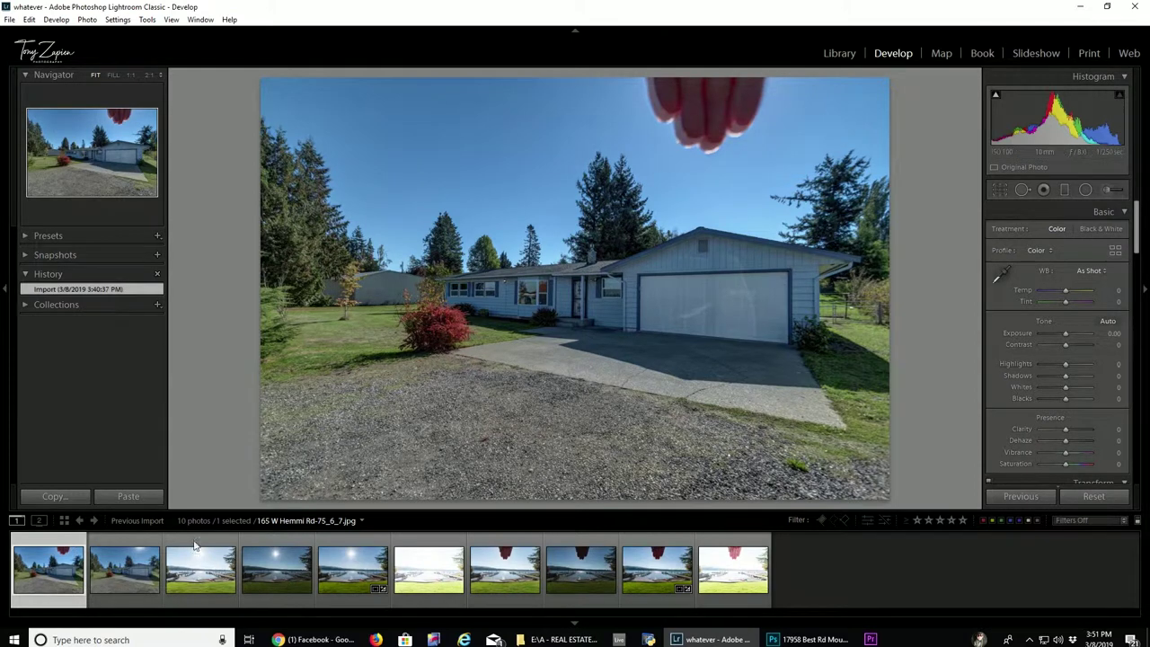
click(118, 572)
click(65, 578)
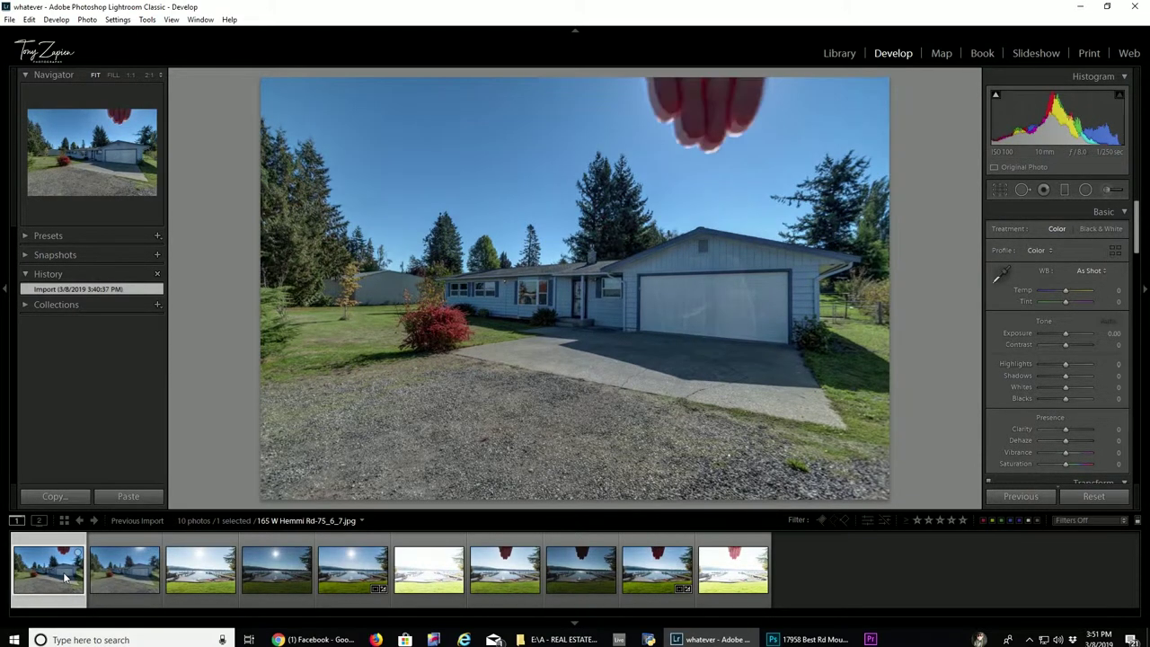
click(123, 584)
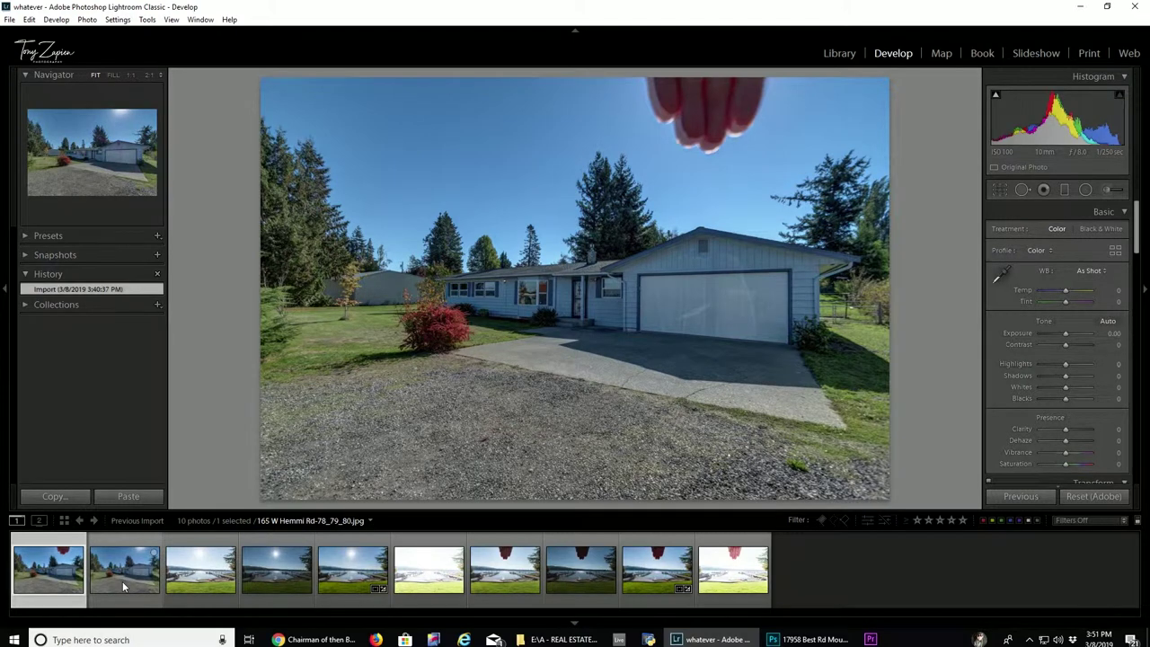
shift+click(123, 586)
Open the two selected house photos as layers in one Photoshop document via Edit In.
right_click(123, 585)
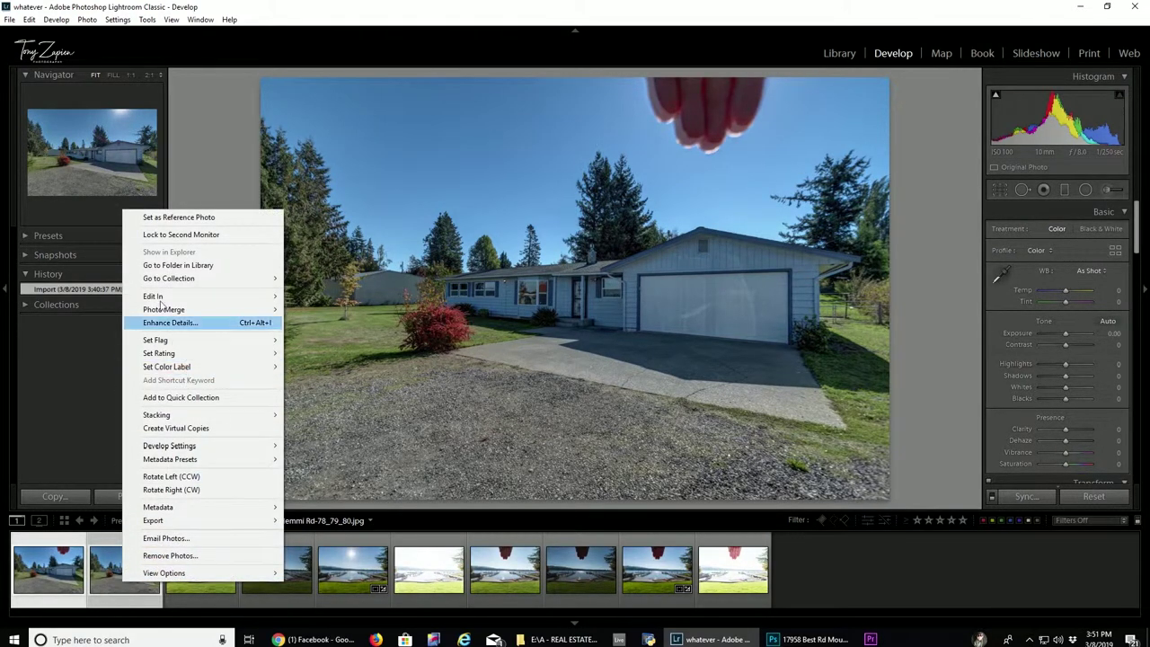
mouse_move(261, 301)
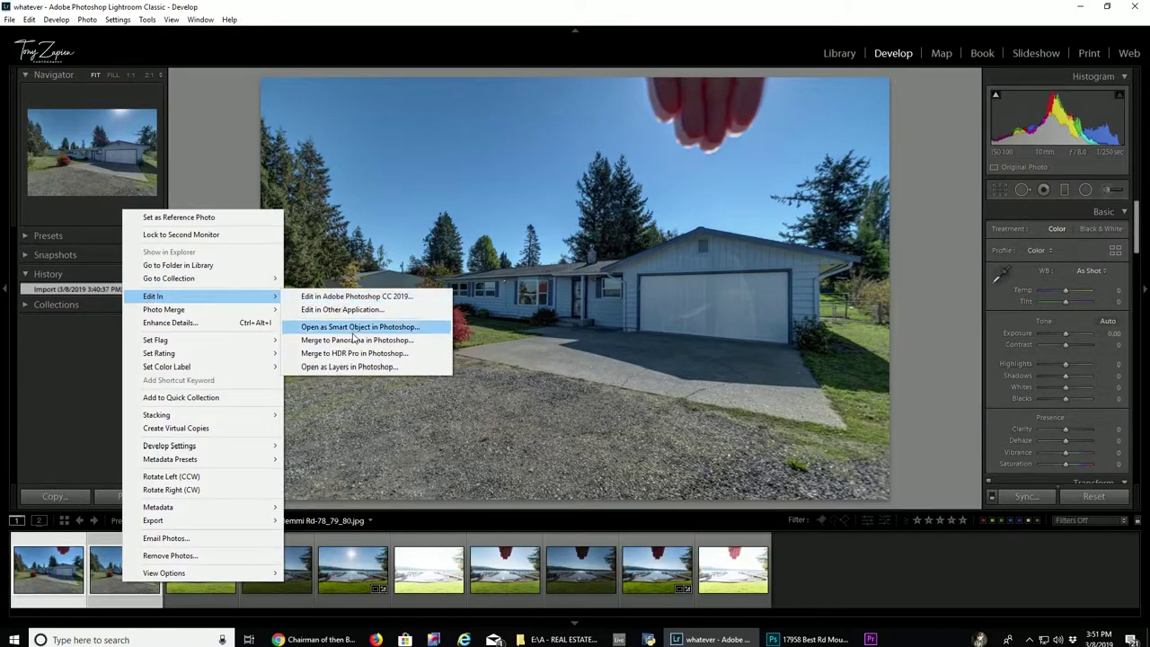
click(346, 368)
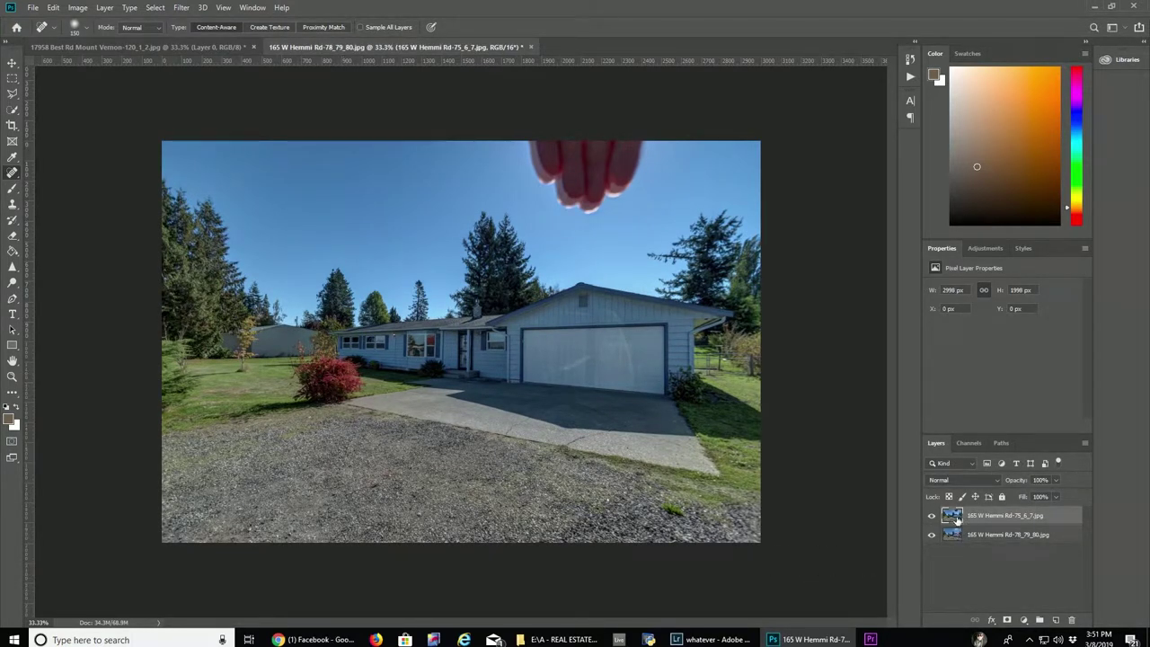
Add a white layer mask to the hand layer and set a soft Brush to 1102 px.
click(1008, 621)
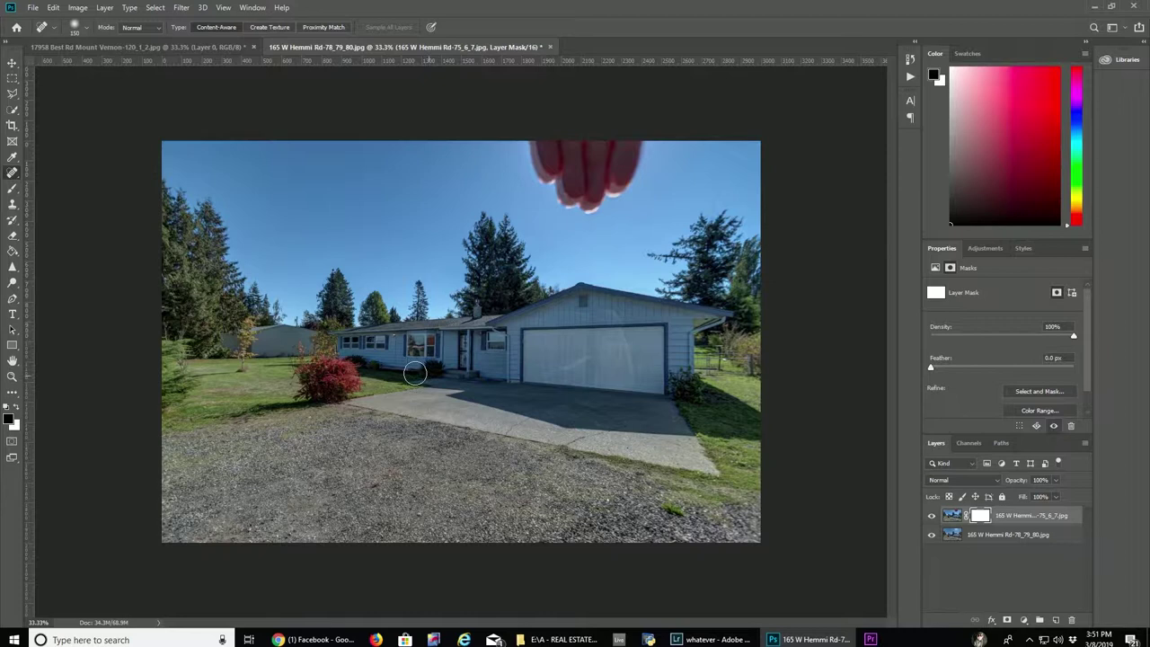
click(12, 188)
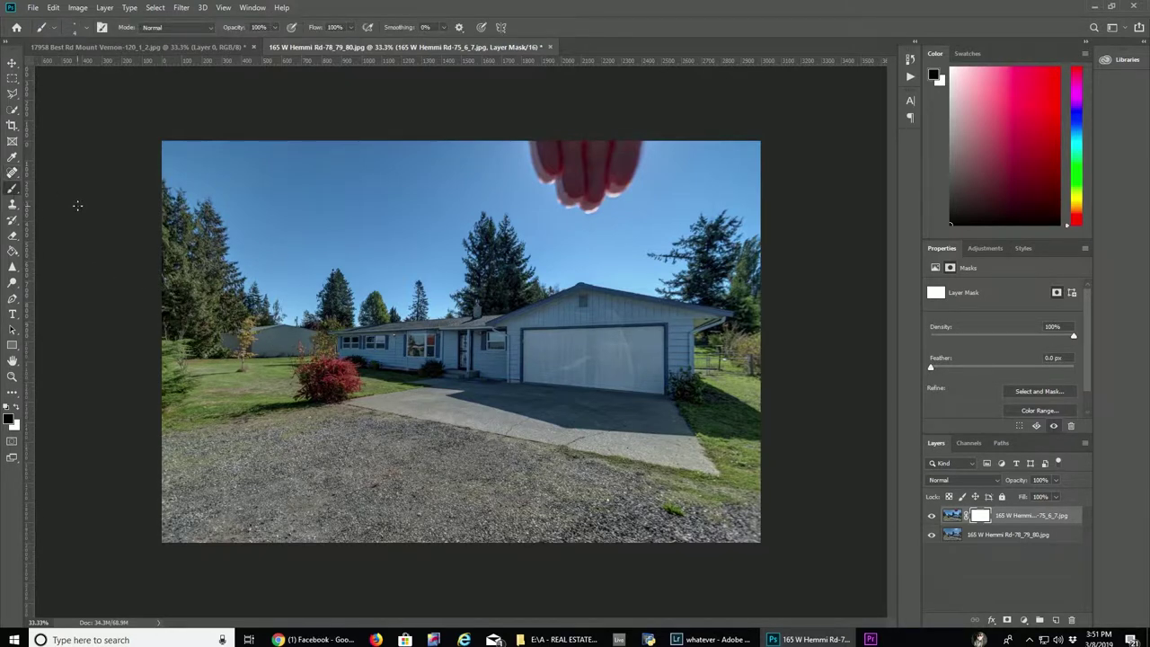
click(86, 30)
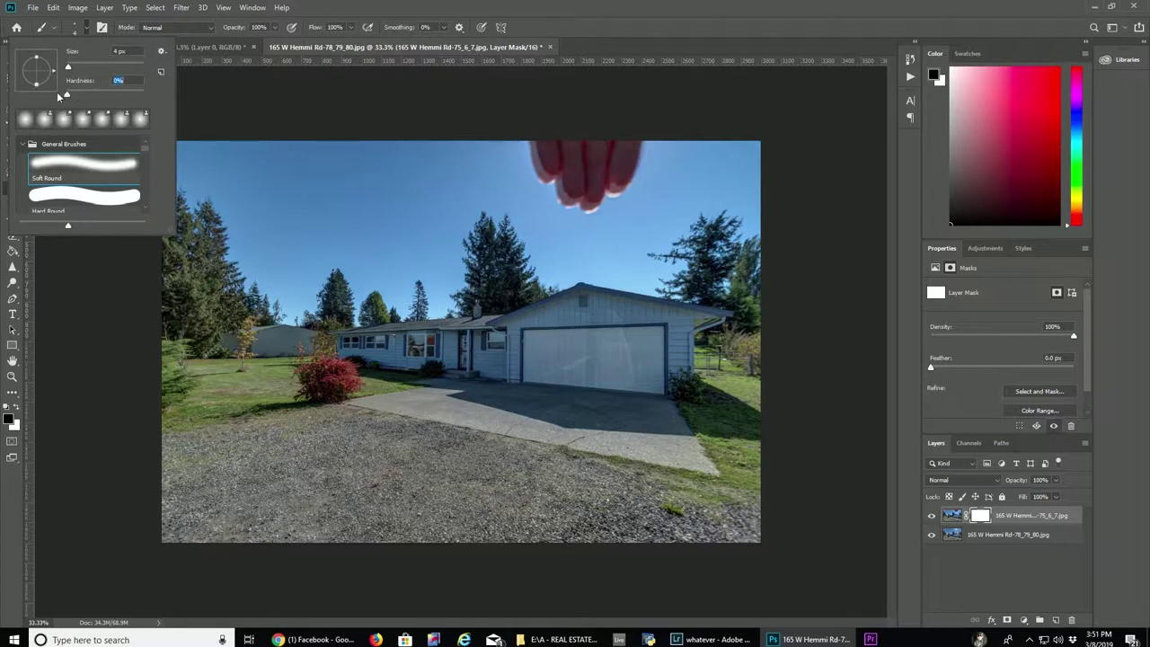
drag(69, 69, 83, 68)
click(113, 68)
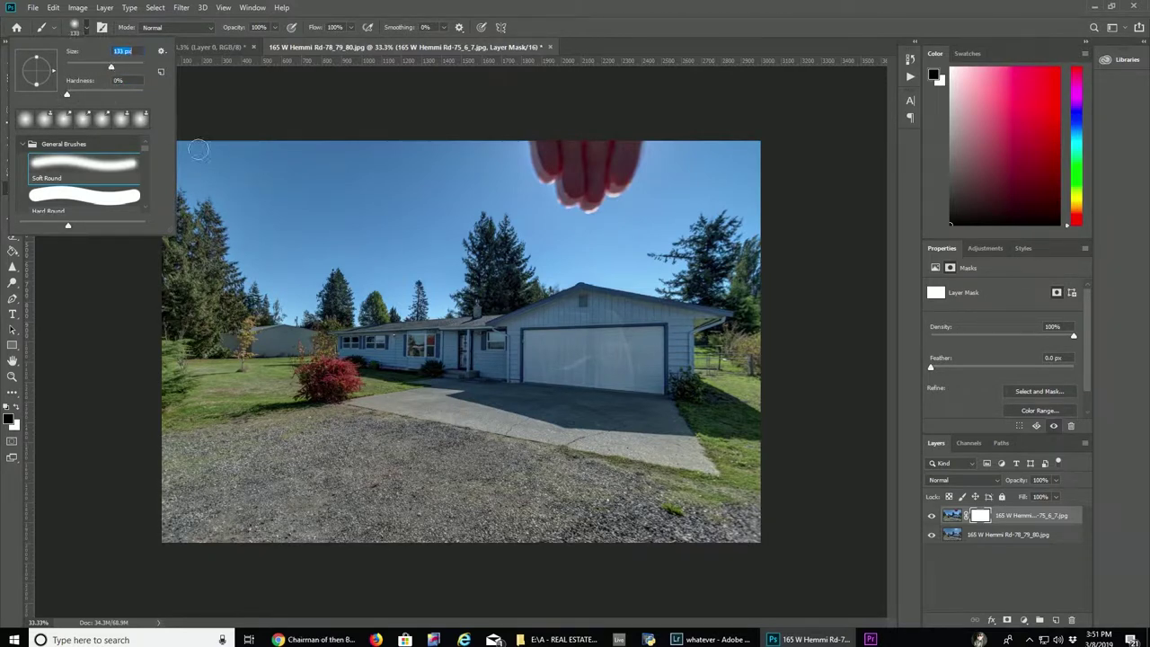
click(130, 70)
drag(132, 69, 137, 69)
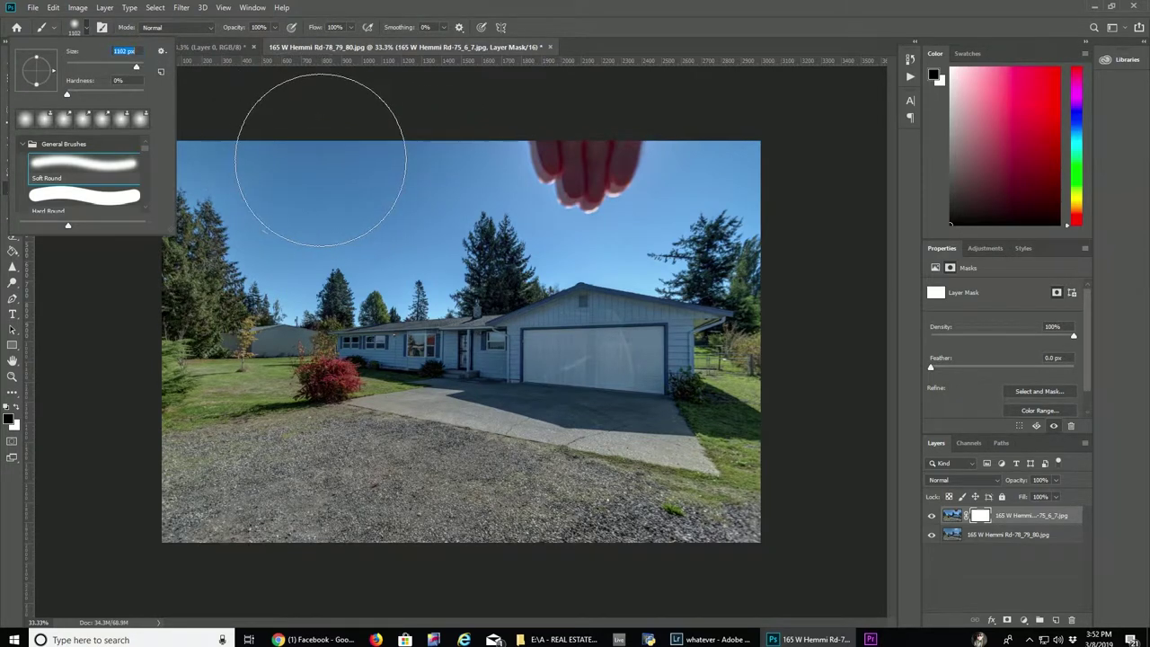
Paint black over the hand on the mask to reveal the sunburst, then close the document.
click(87, 30)
click(567, 139)
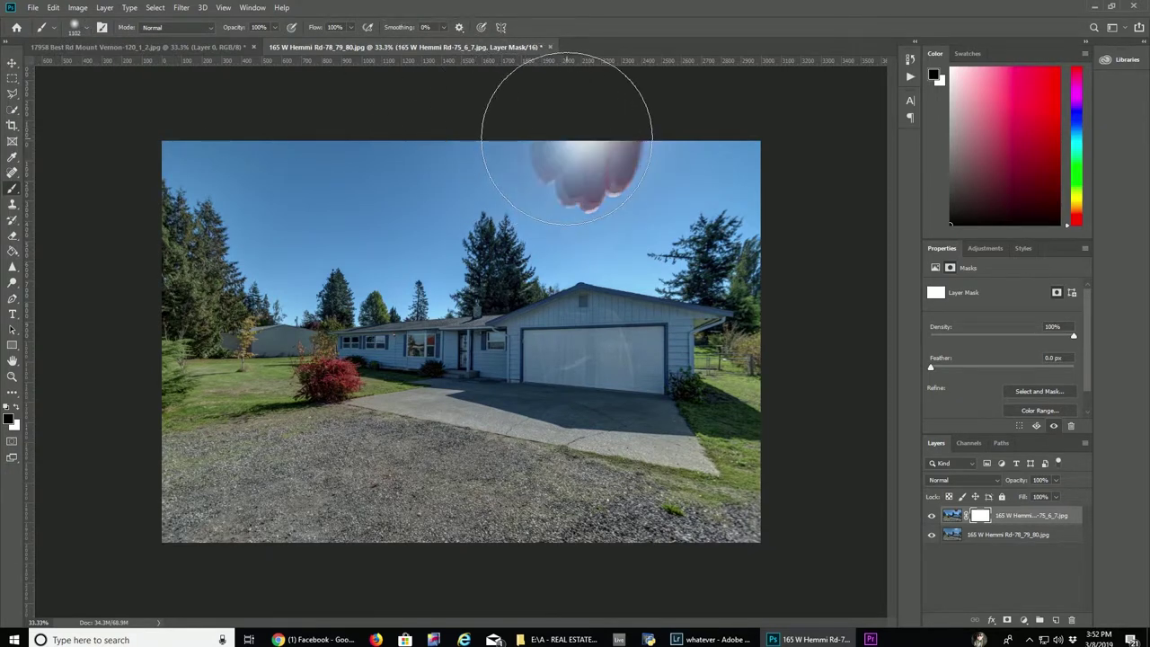
drag(567, 139, 617, 159)
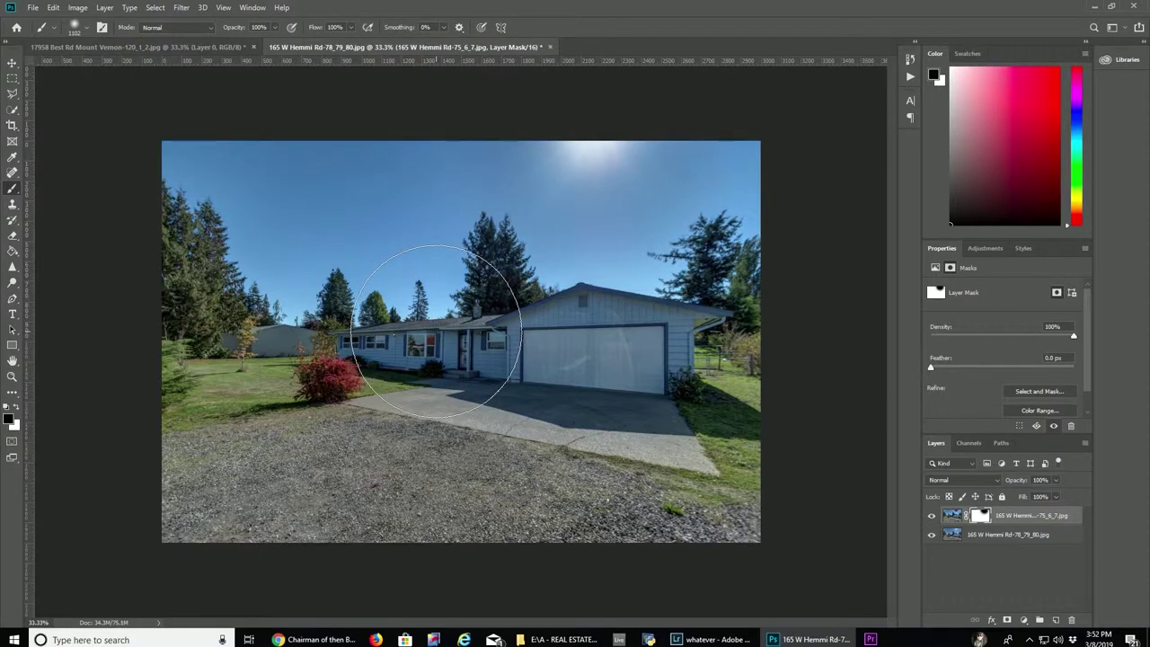
click(550, 47)
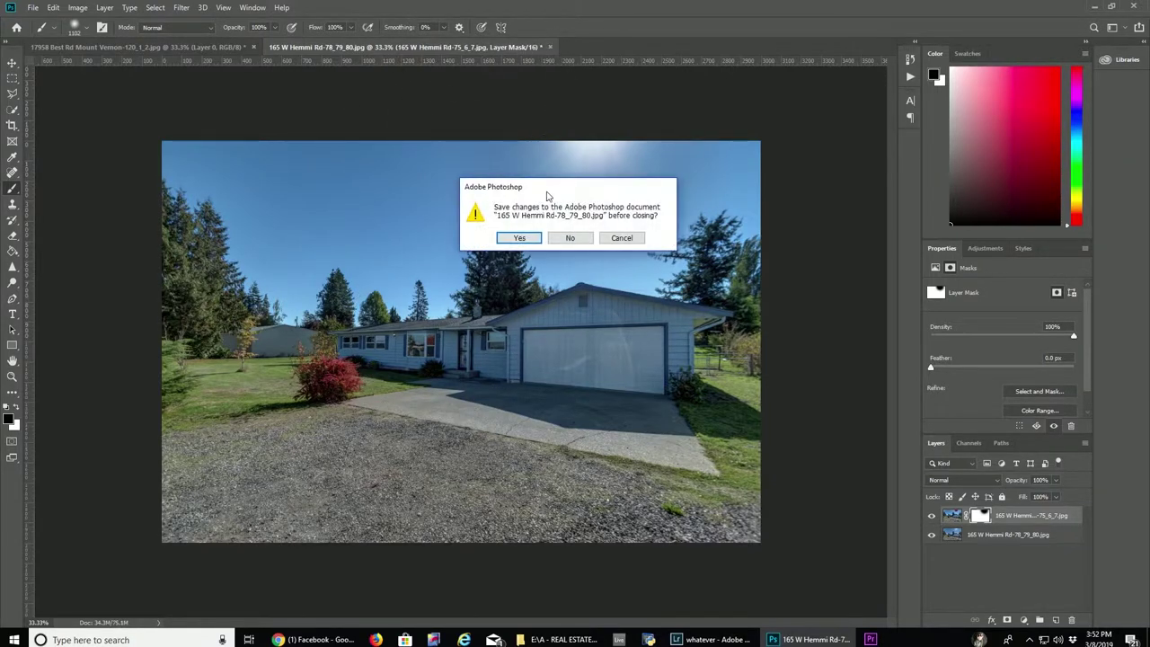
click(521, 236)
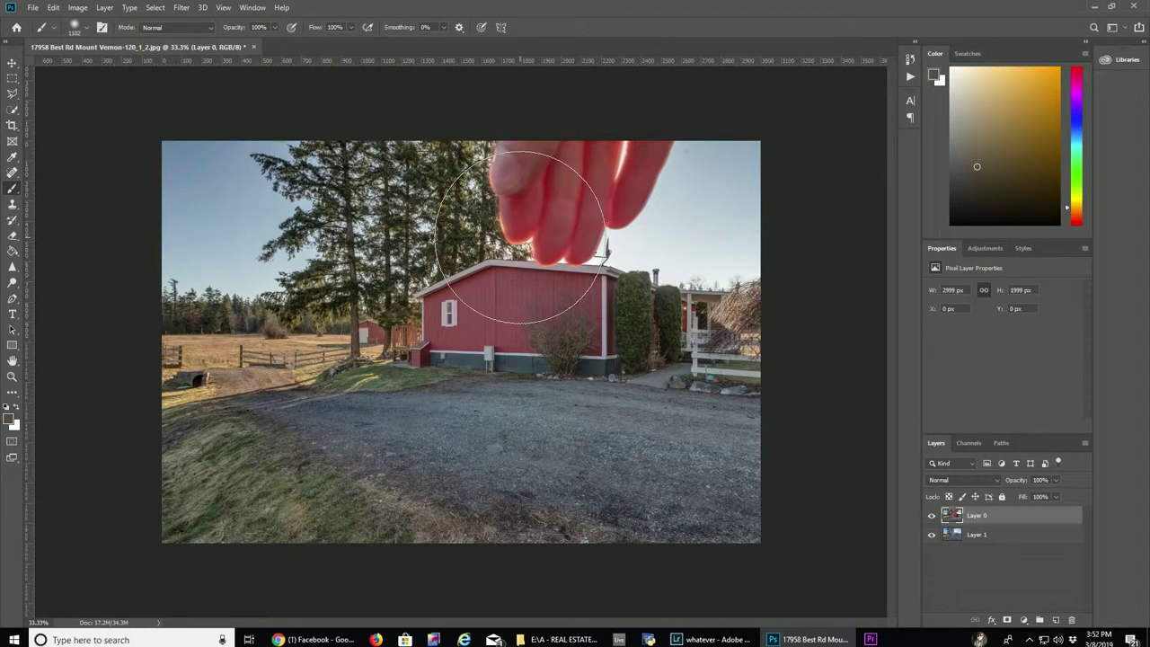
click(710, 639)
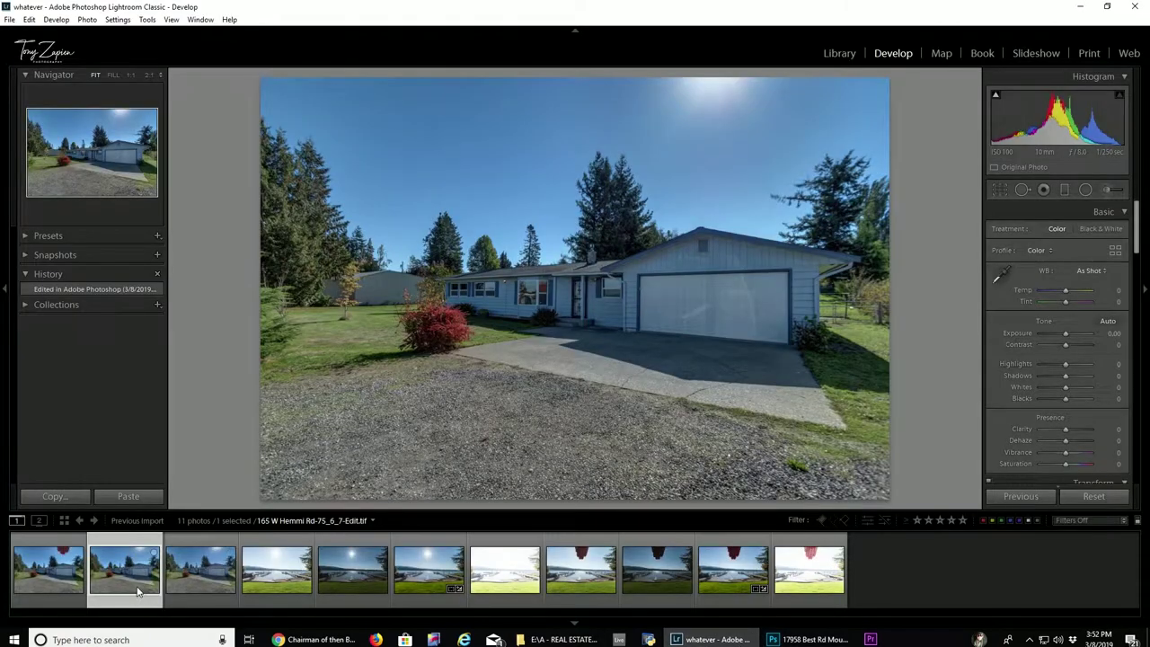
click(50, 573)
click(209, 577)
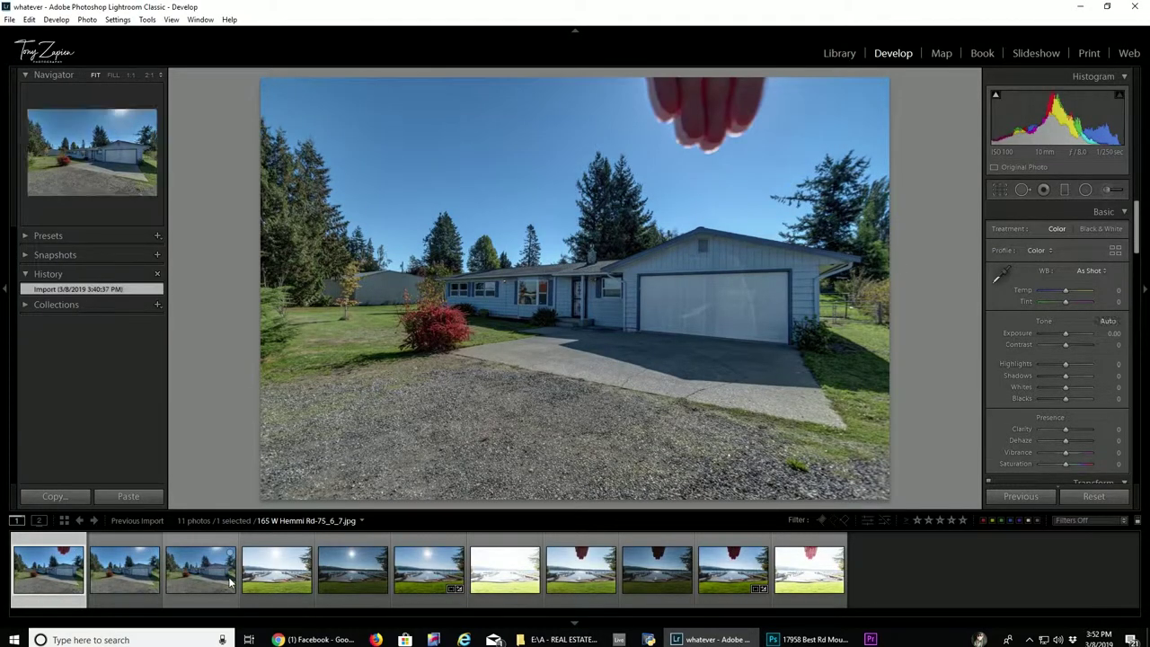
click(119, 577)
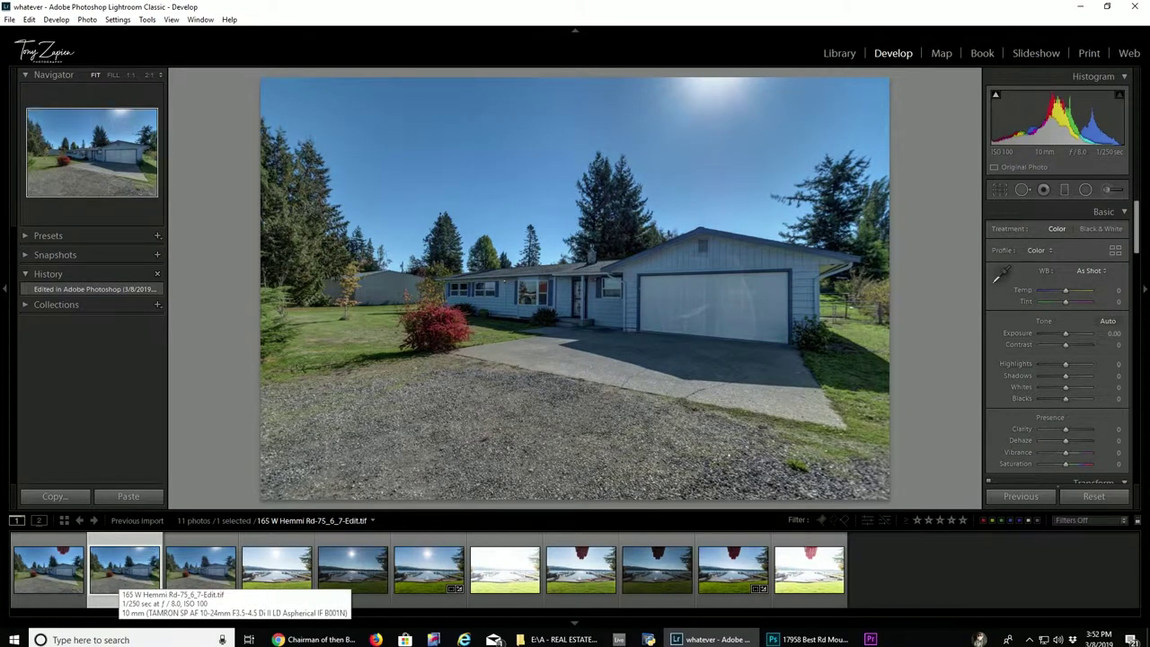
click(796, 639)
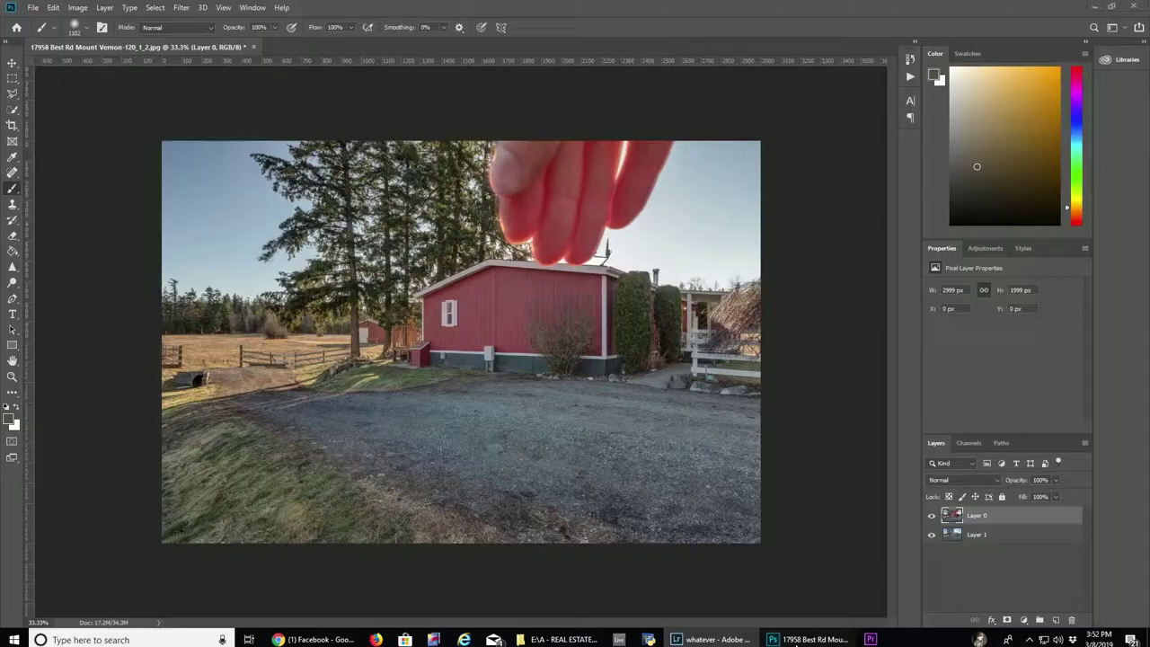
Toggle the hand layer's visibility to compare it against the sun flare beneath.
click(931, 515)
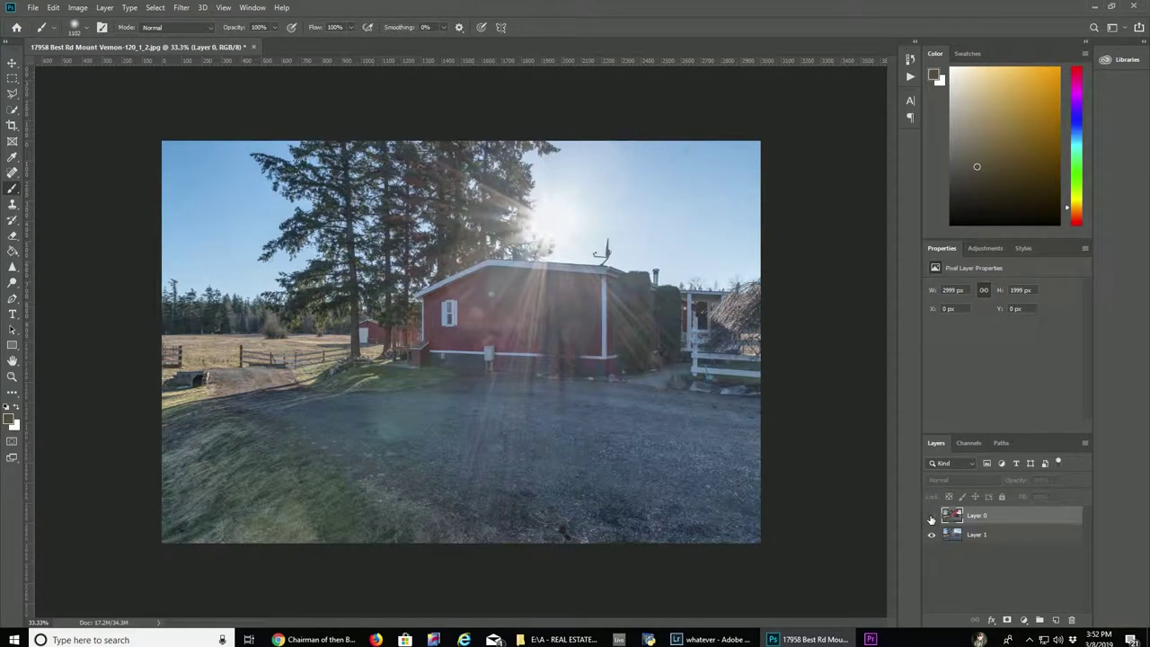
click(931, 517)
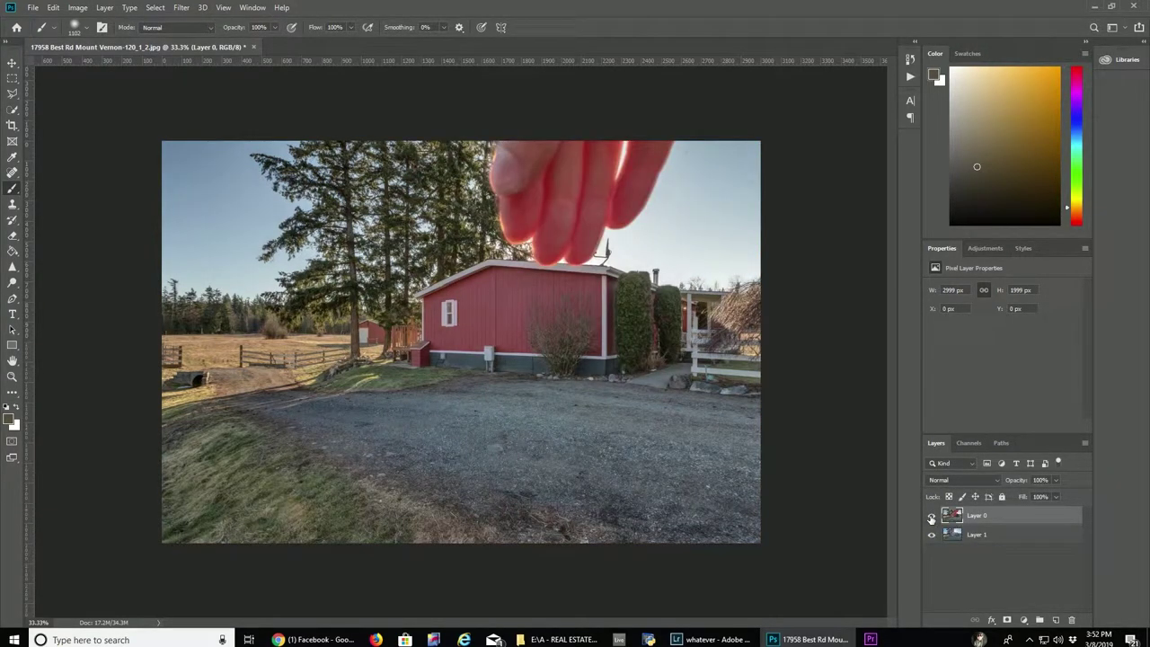
click(931, 517)
click(931, 517)
Add a white mask to Layer 0 and paint the hand out of the sky, swapping colours with X.
click(1007, 620)
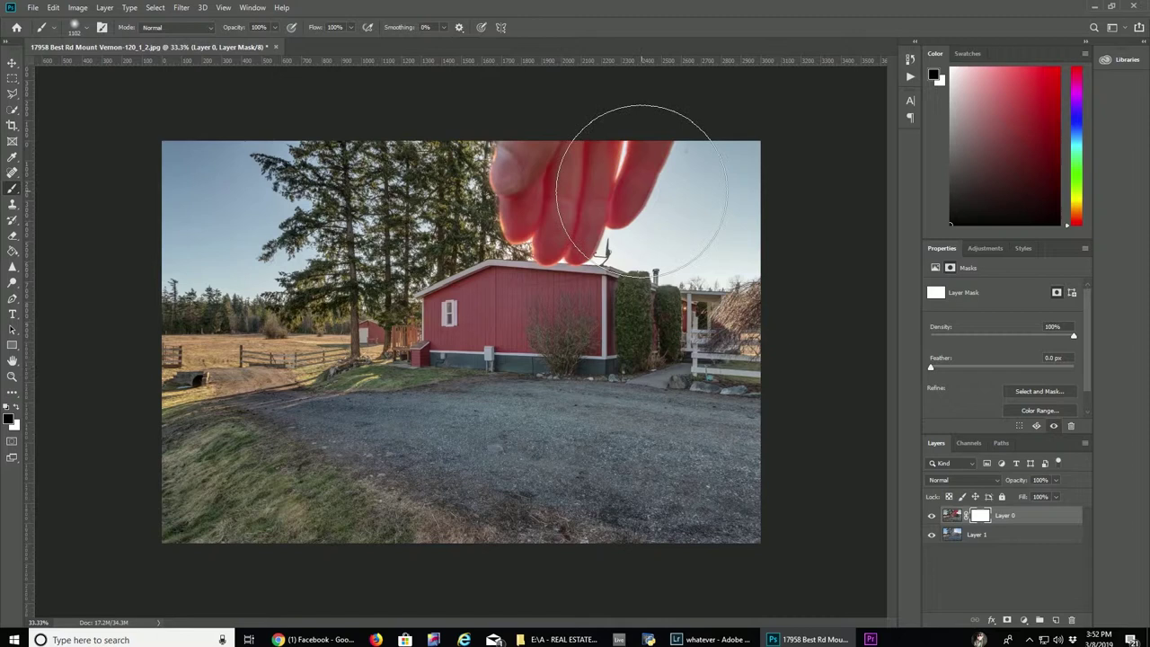
mouse_move(583, 181)
mouse_down()
mouse_move(542, 182)
mouse_move(543, 202)
mouse_move(565, 205)
mouse_move(608, 159)
mouse_up()
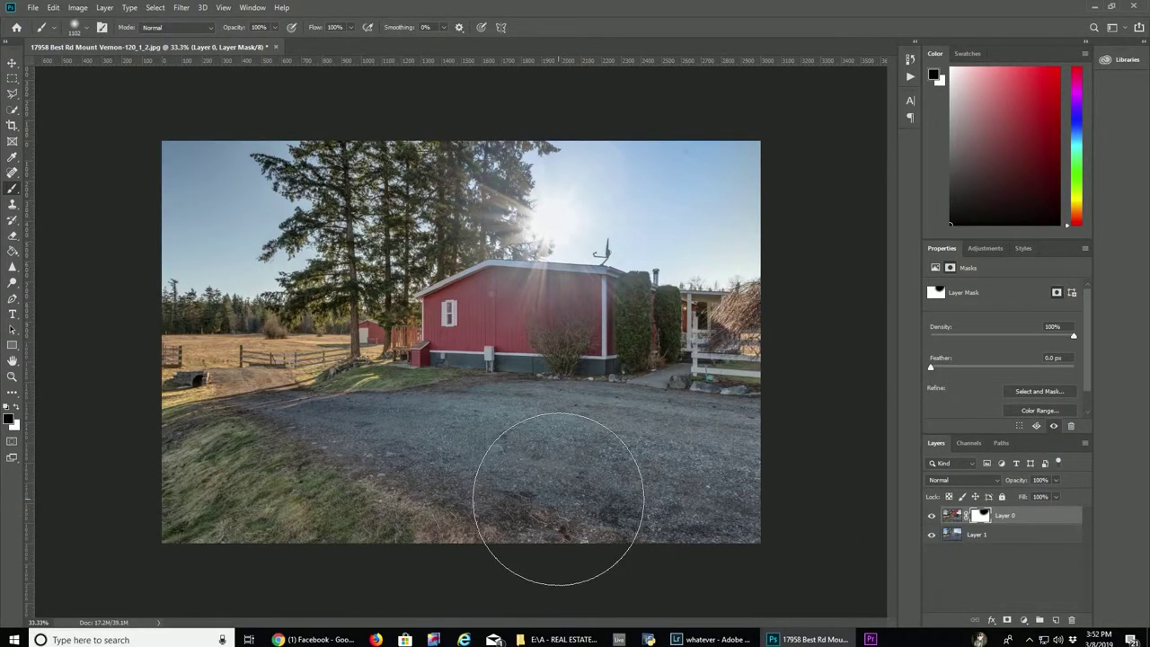
key(x)
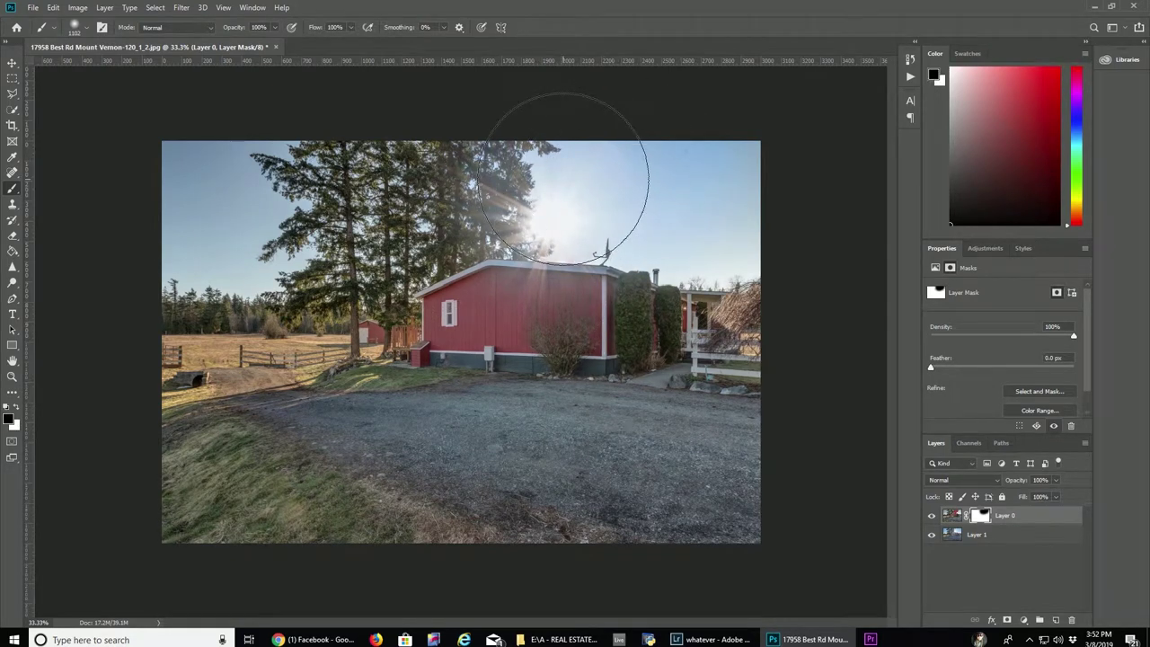
key(x)
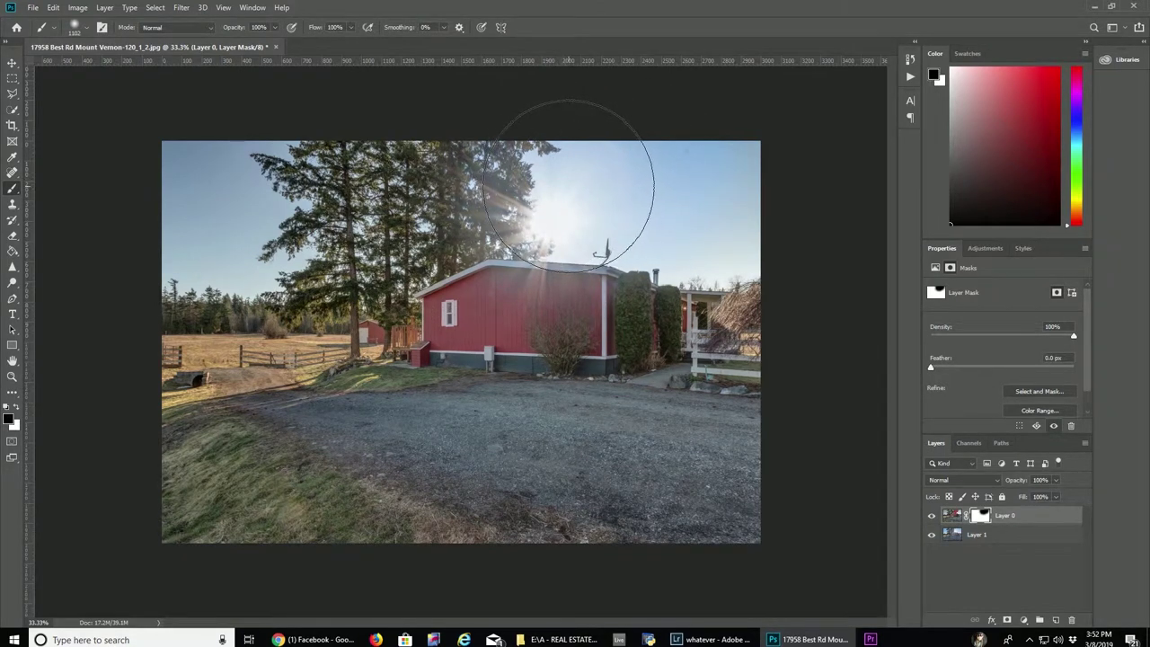
Close the barn document, save the changes, and bring Lightroom back to the front.
click(276, 46)
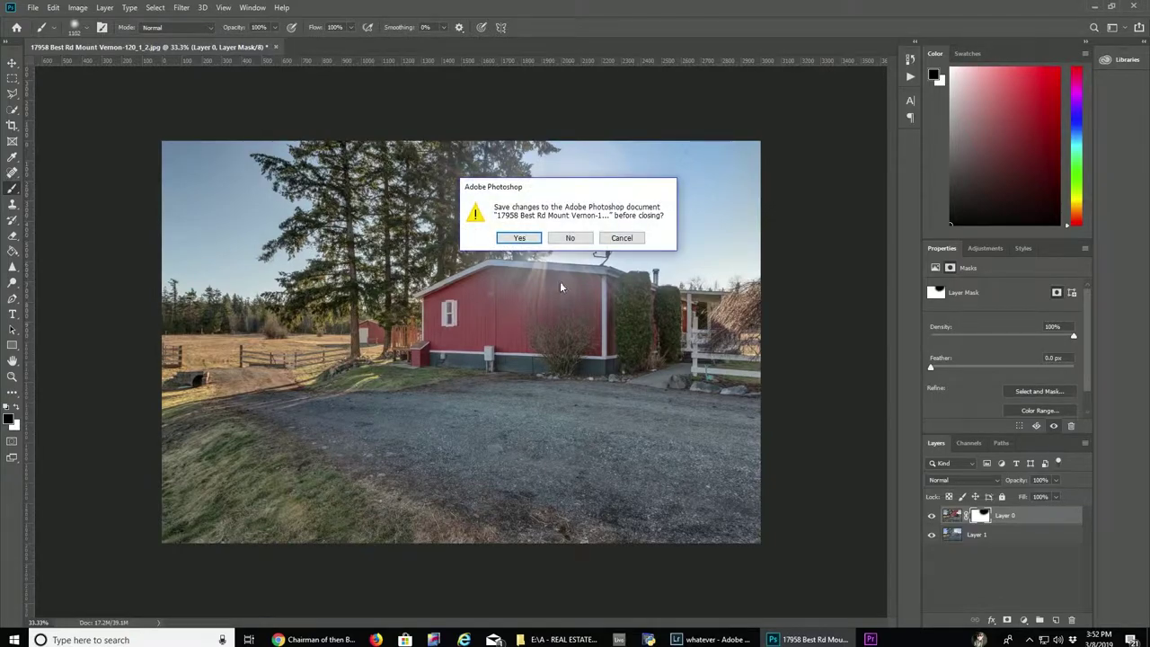
click(567, 237)
click(714, 638)
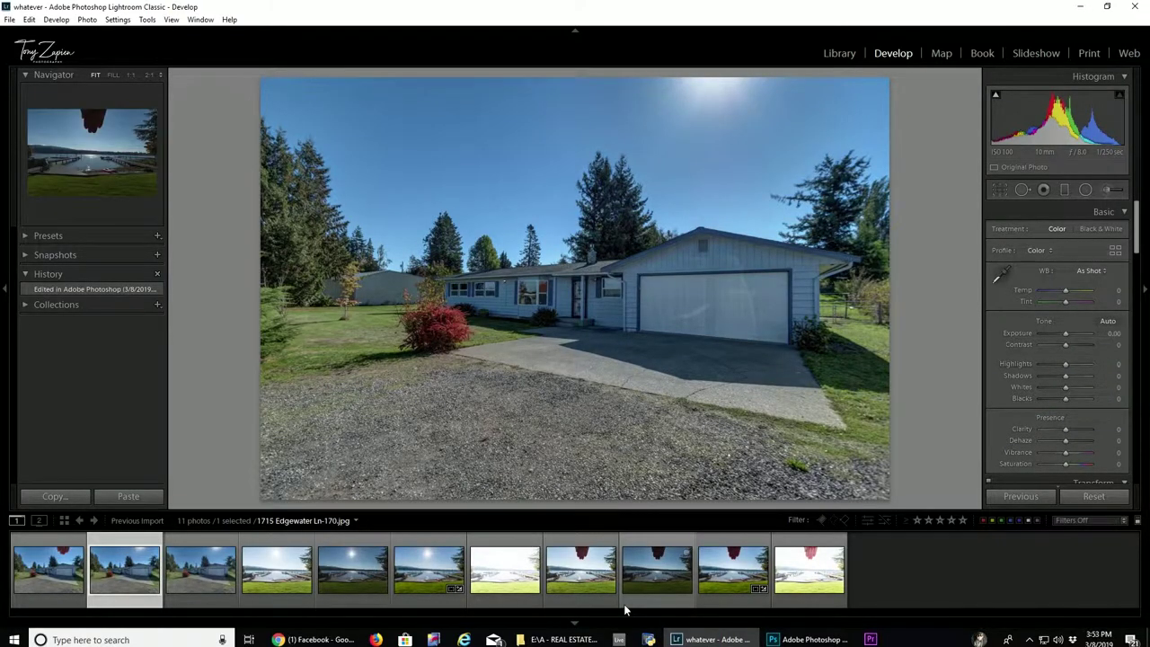
Select the sunburst lake photo together with the hand-blocked lake photo.
click(438, 575)
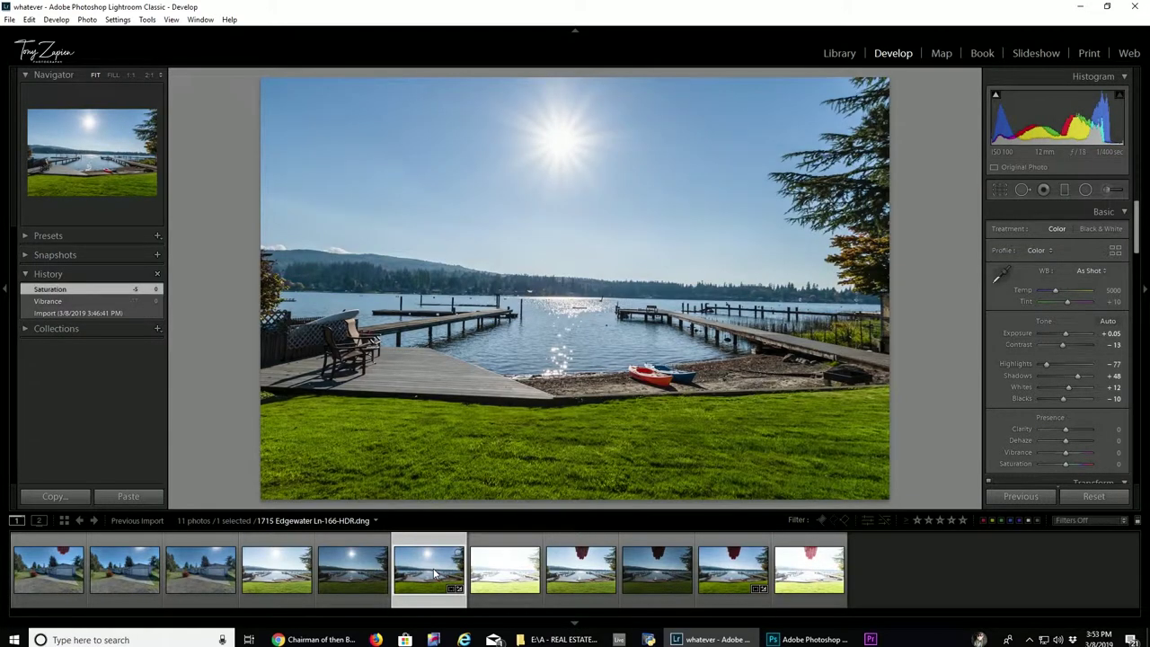
ctrl+click(732, 586)
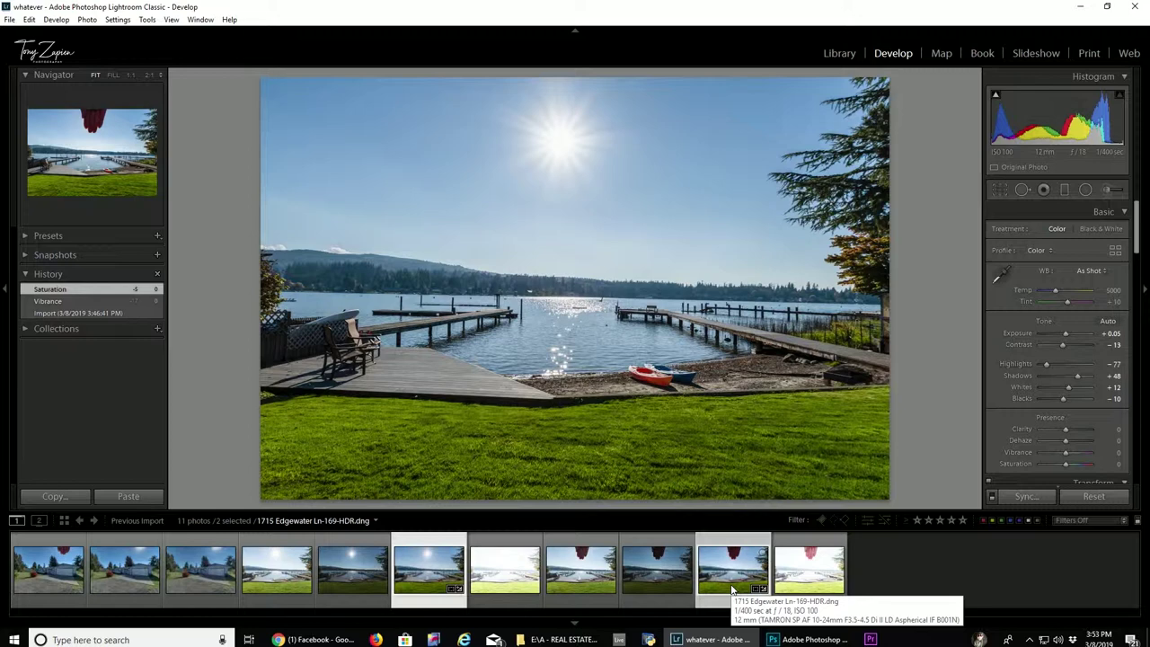
click(731, 585)
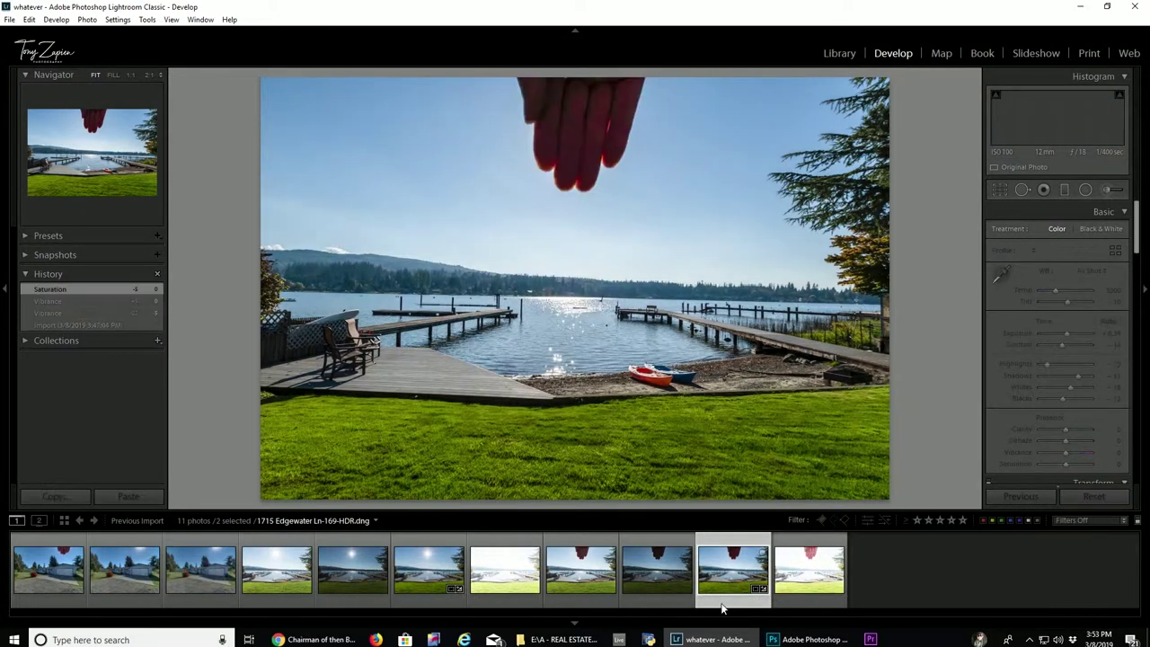
click(423, 599)
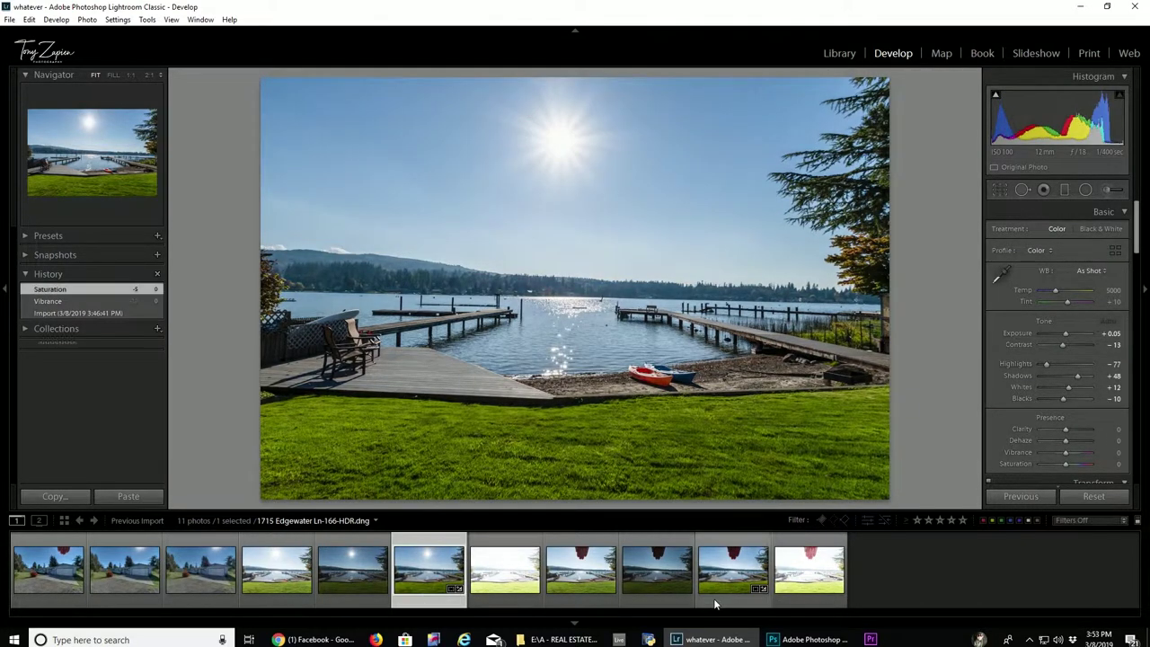
ctrl+click(716, 604)
Open both lake photos as layers in one Photoshop document via Edit In.
right_click(716, 604)
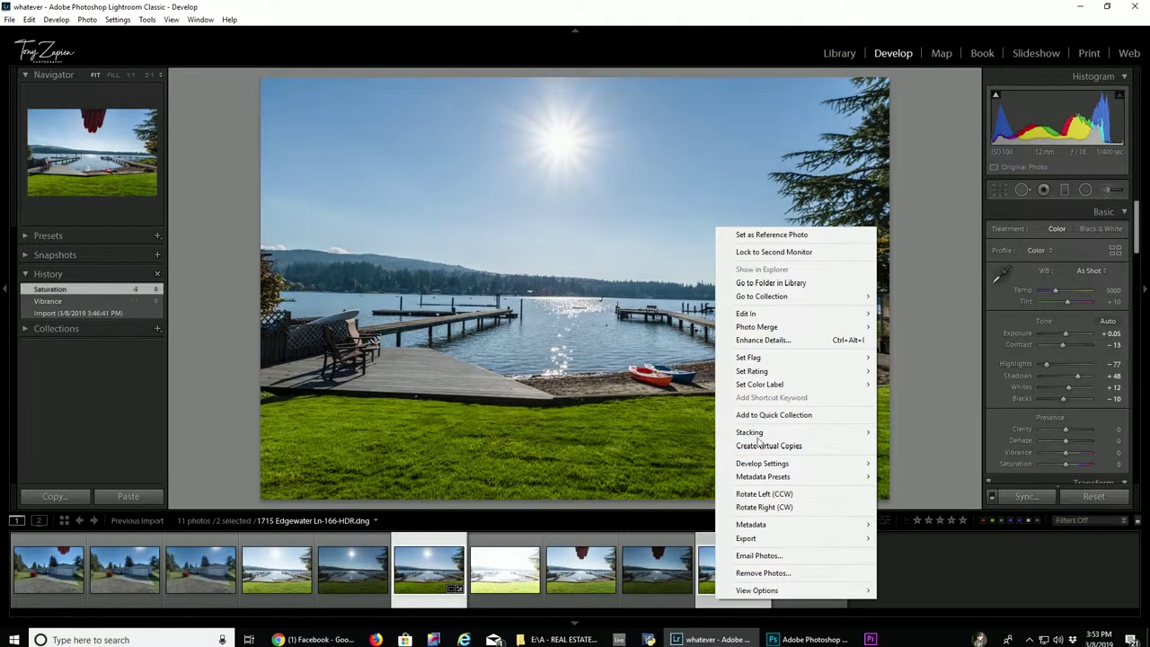
mouse_move(759, 317)
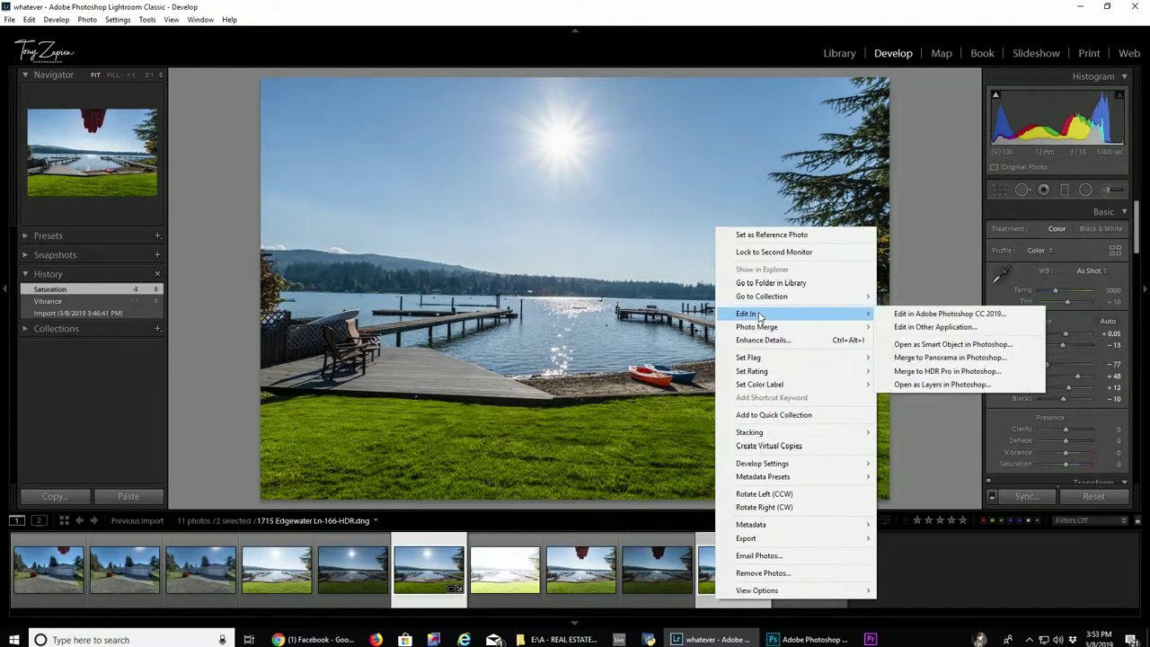
click(964, 384)
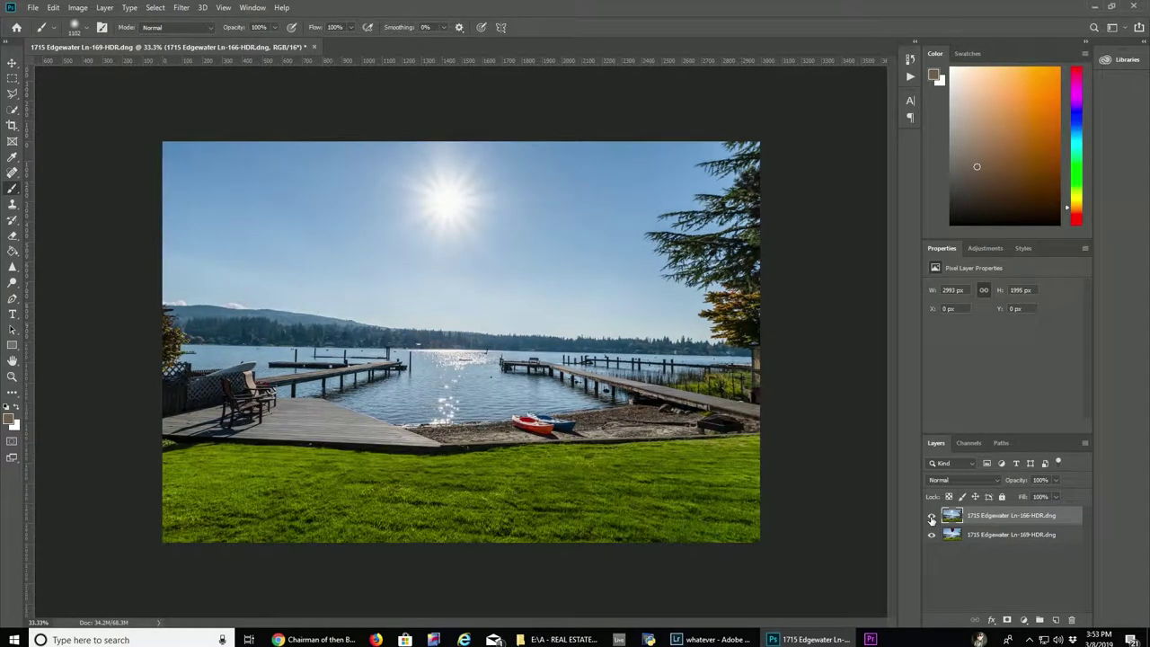
Move the -169 hand layer above -166, mask out the hand, then save and close the file.
drag(953, 534, 957, 516)
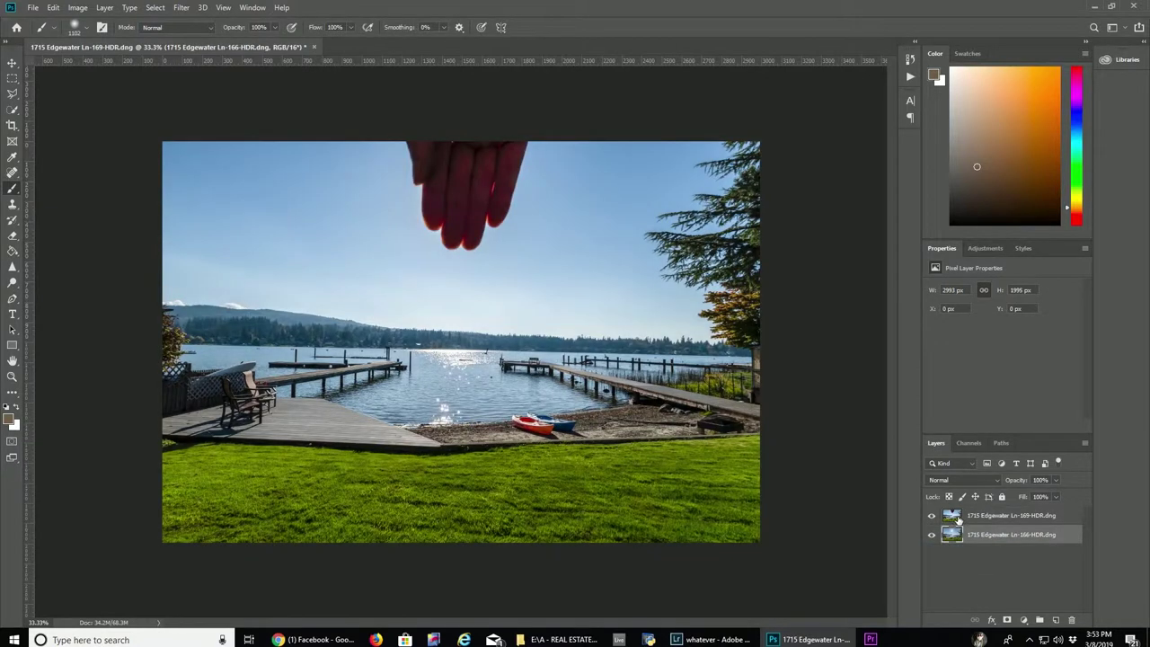
click(1006, 620)
mouse_move(462, 175)
mouse_down()
mouse_move(461, 192)
mouse_move(458, 177)
mouse_up()
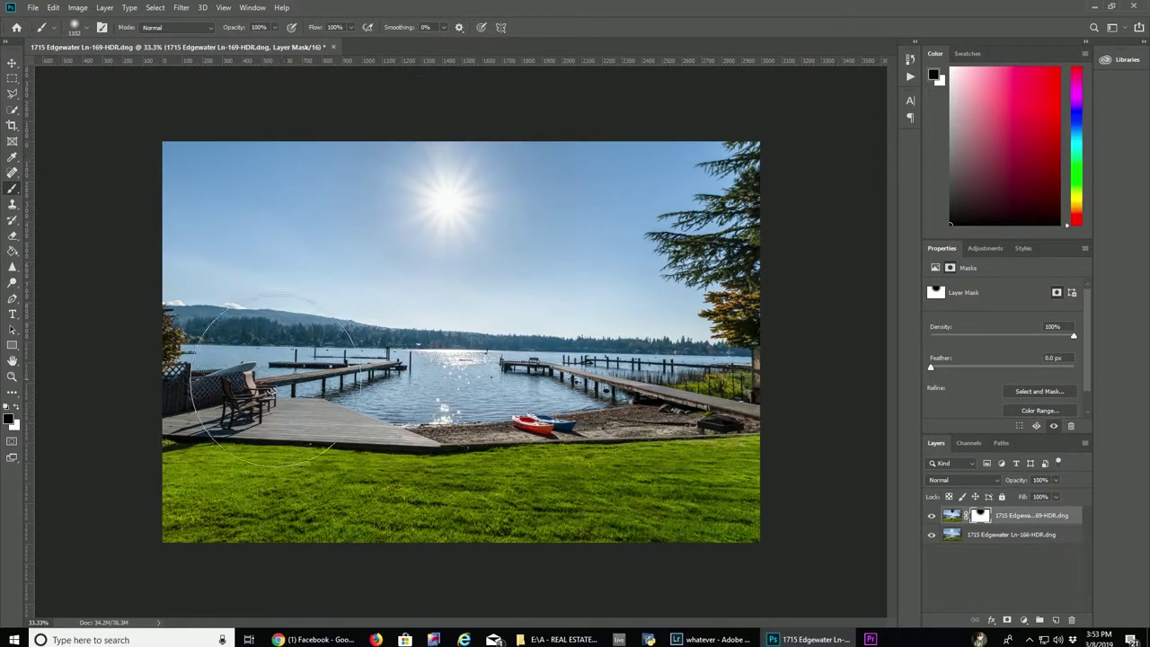
click(333, 47)
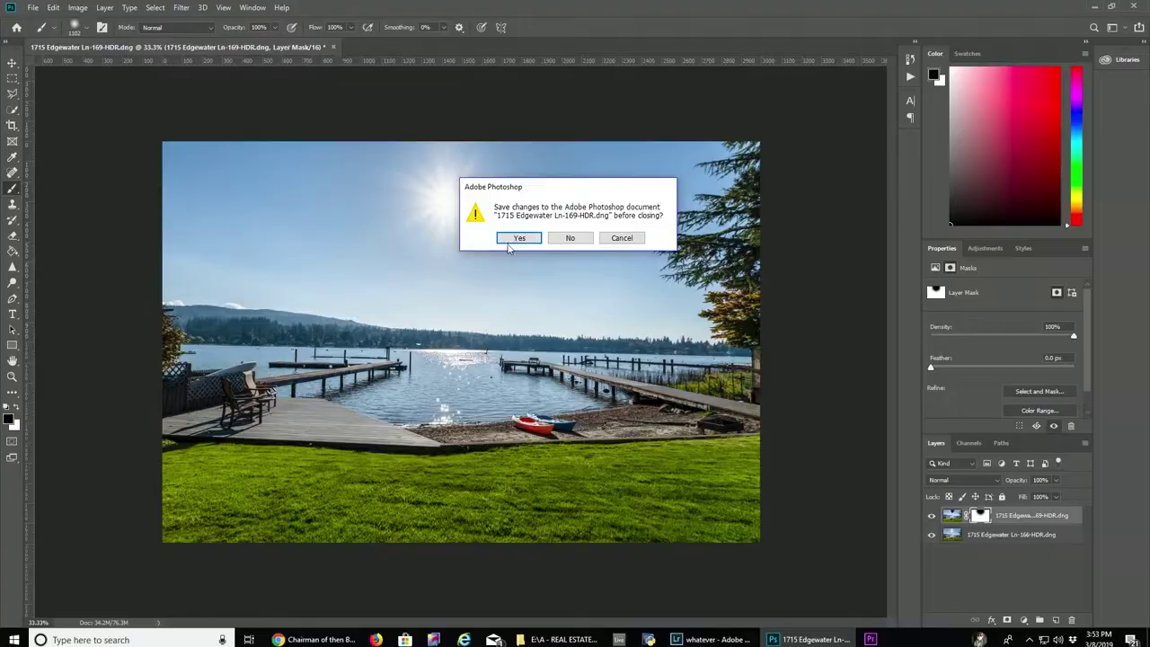
click(520, 238)
click(710, 639)
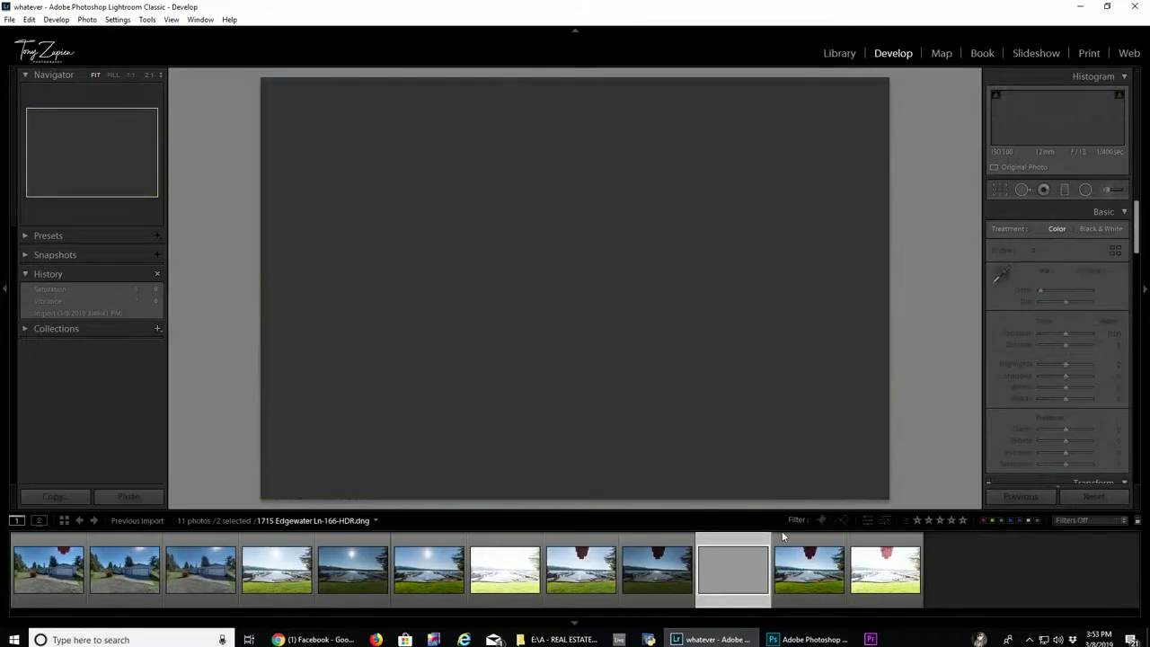
scroll(1002, 420, down, 5)
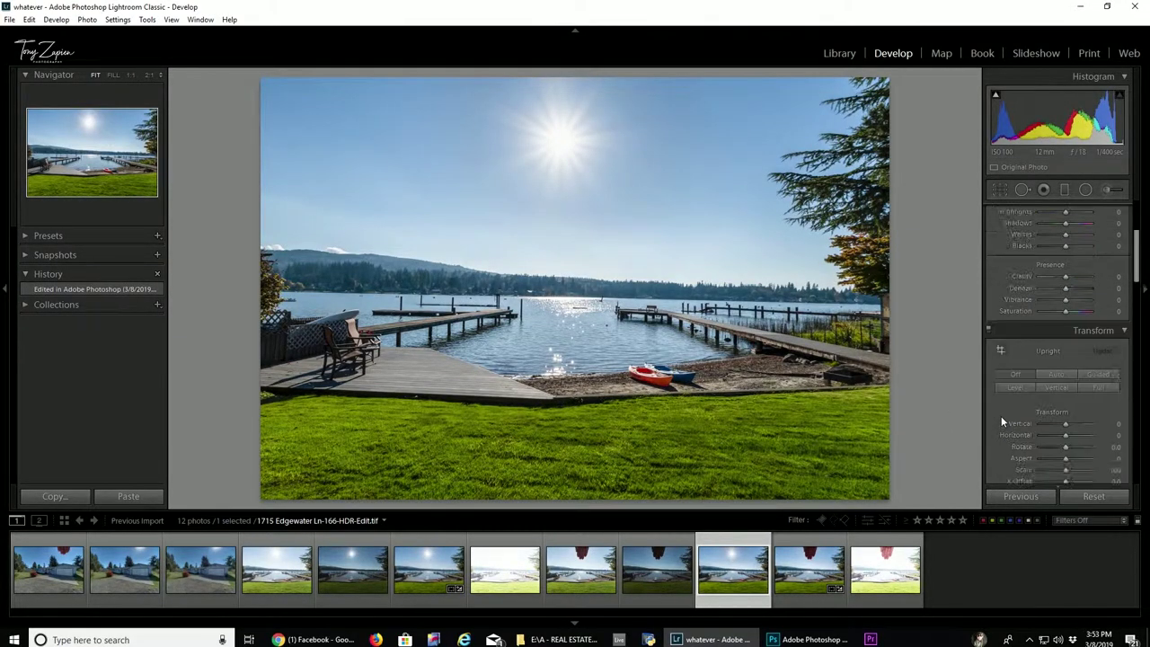
scroll(1001, 416, down, 2)
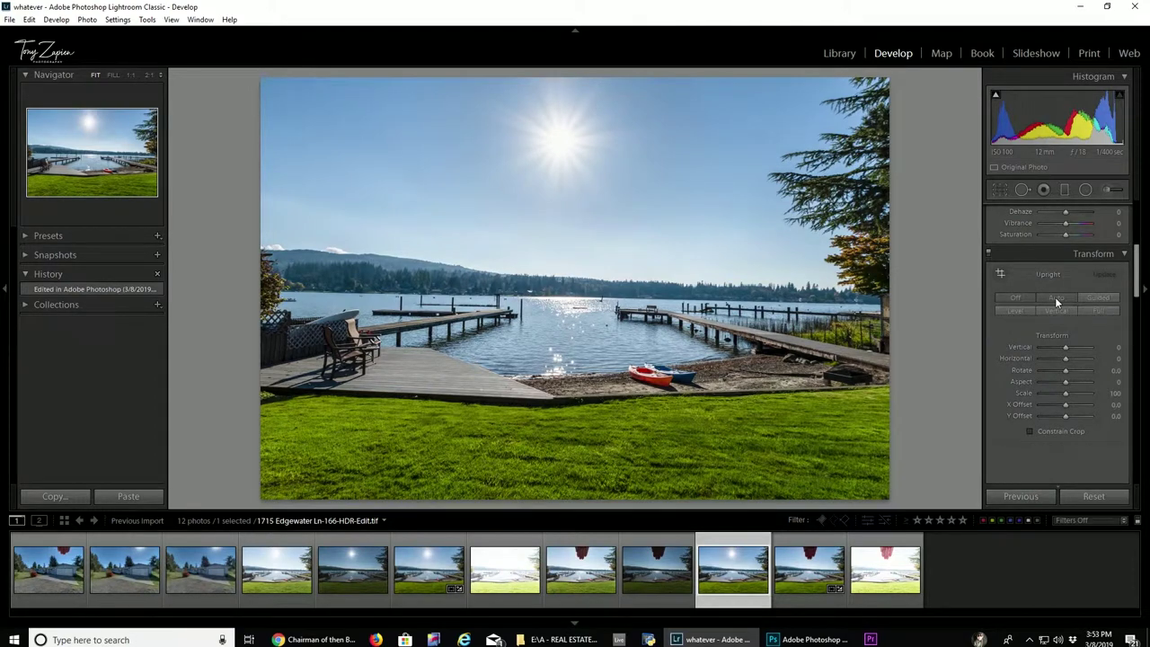
click(1054, 296)
click(1060, 433)
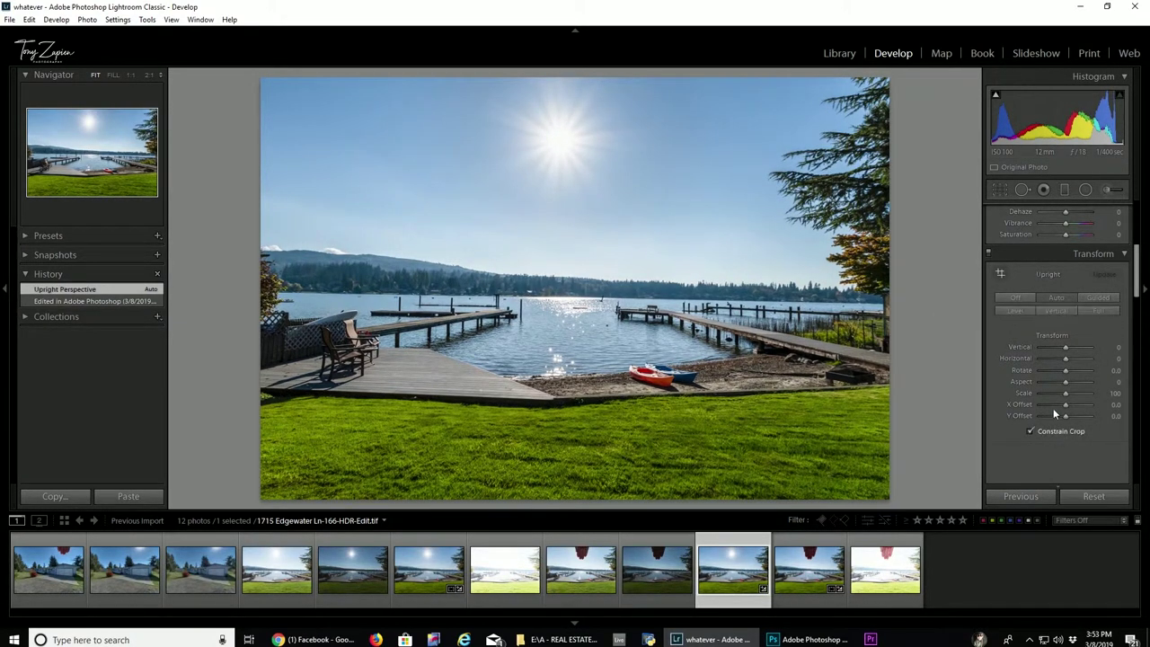
drag(1063, 371, 1062, 368)
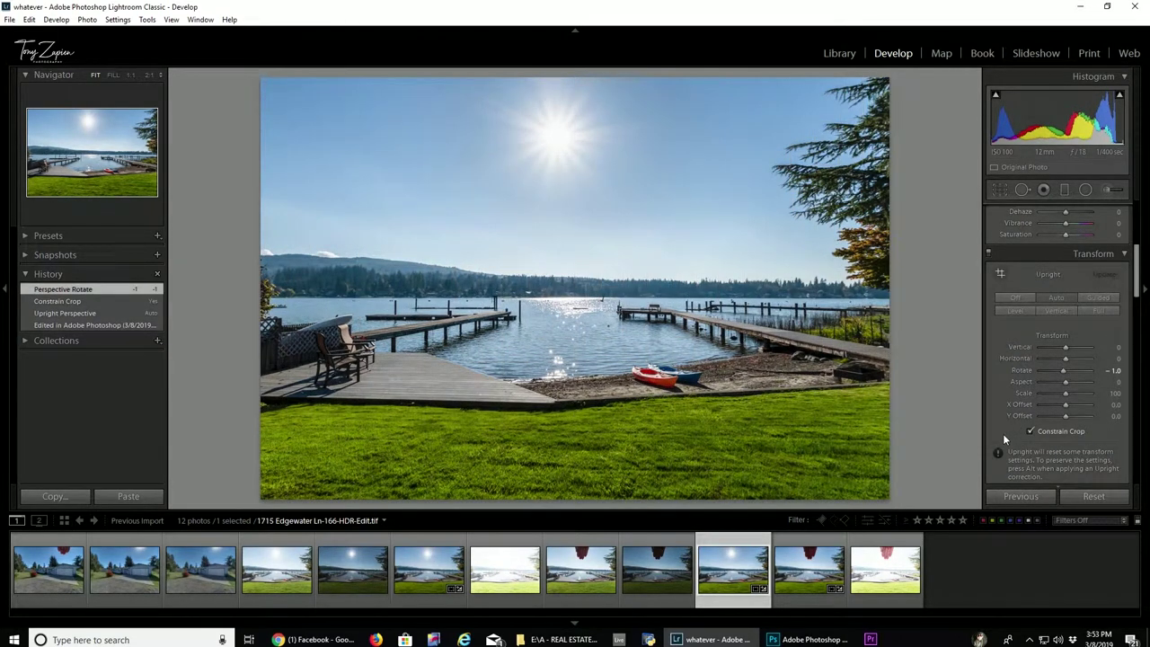